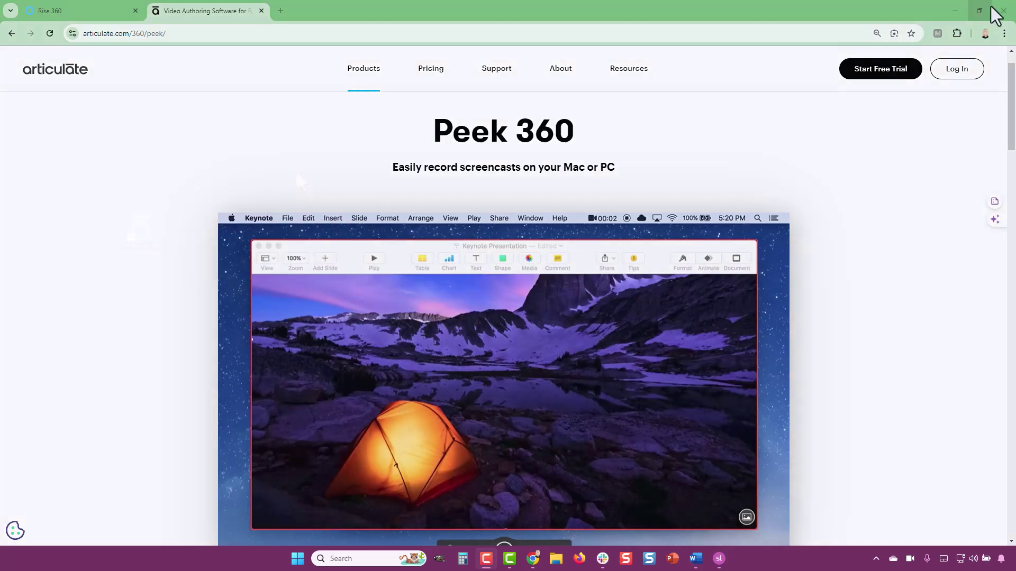
# Close the Chrome window showing the Peek 360 product page
pyautogui.click(1003, 10)
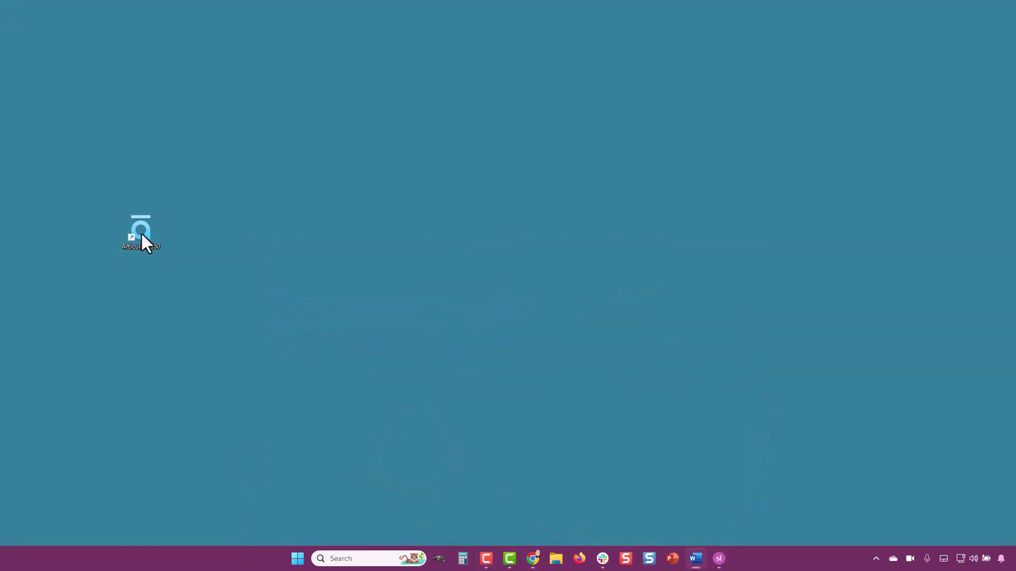
# Launch Articulate 360 from the desktop and bring up Peek's settings options
pyautogui.doubleClick(145, 234)
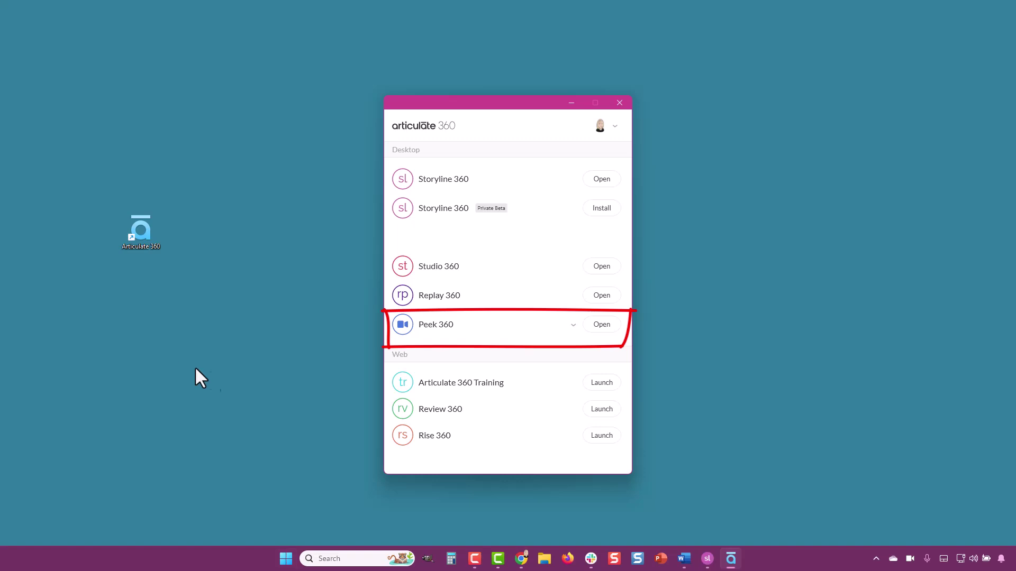
pyautogui.click(910, 561)
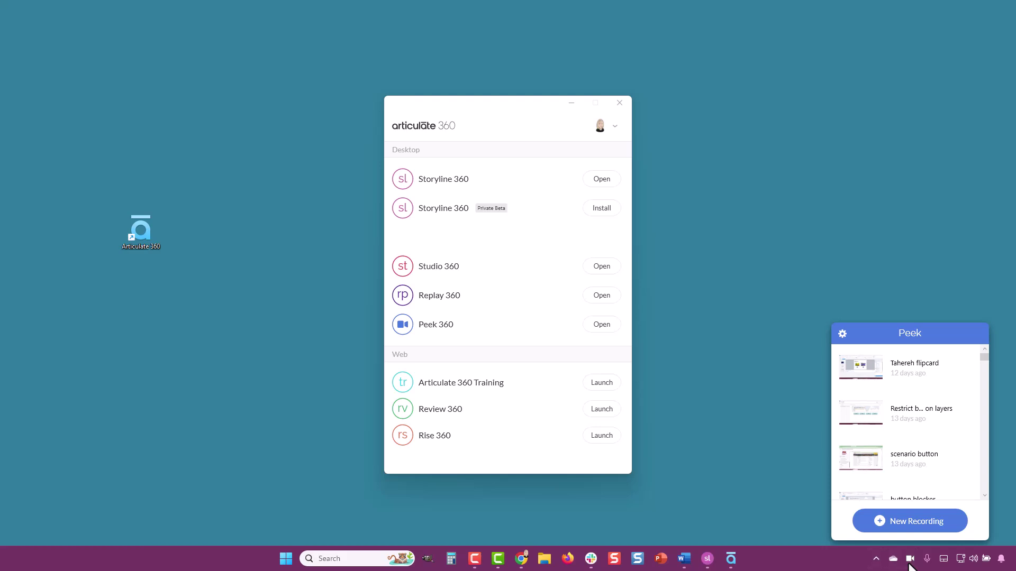
pyautogui.click(842, 333)
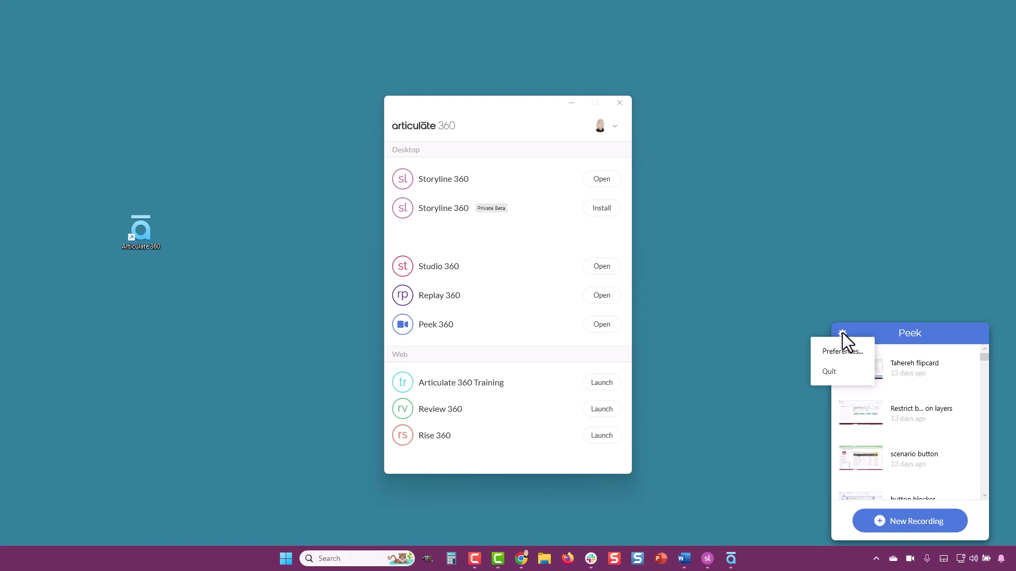
# Rebind Peek's End Recording shortcut to Ctrl + Alt + / and close Preferences
pyautogui.click(824, 352)
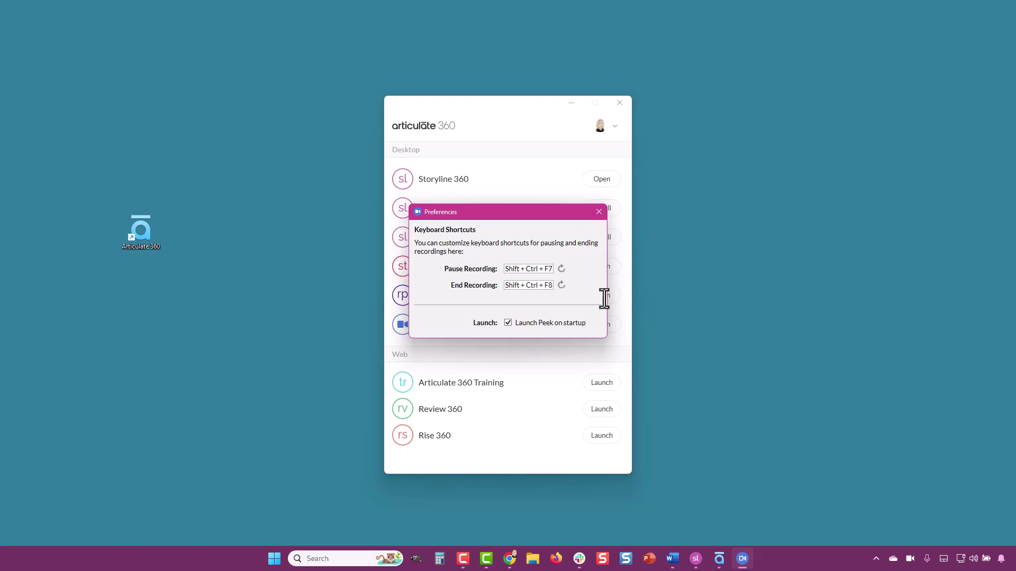
pyautogui.click(532, 285)
pyautogui.hotkey('ctrl', 'alt', '/')
pyautogui.press('Escape')
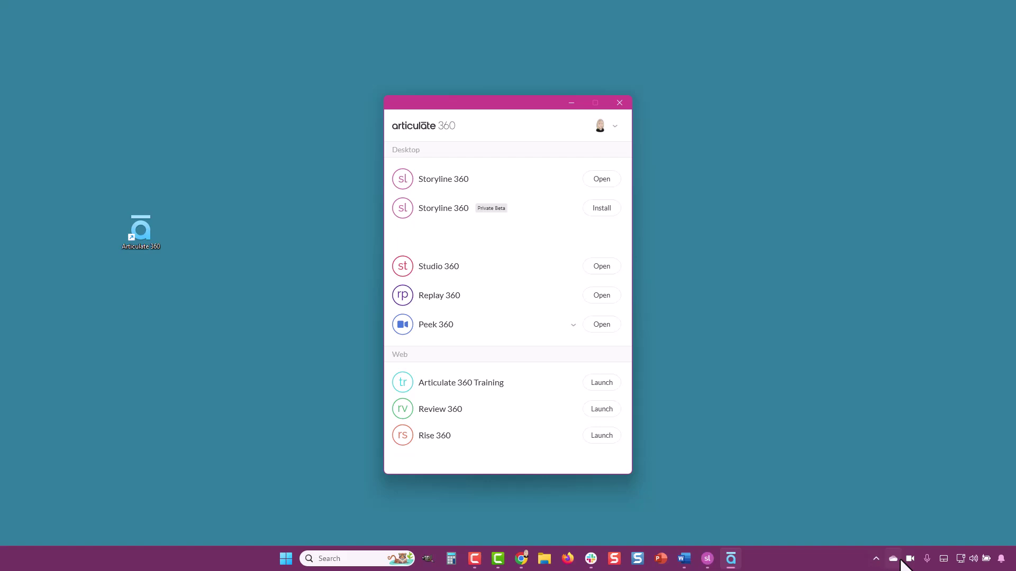
# Start a new Peek recording with Full Screen 1 as the source
pyautogui.click(911, 559)
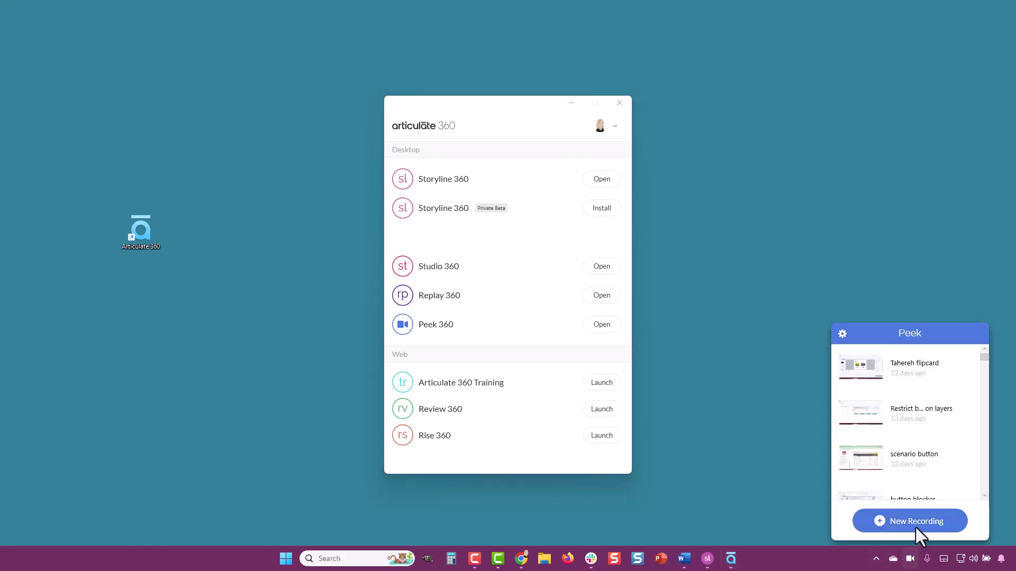
pyautogui.click(915, 522)
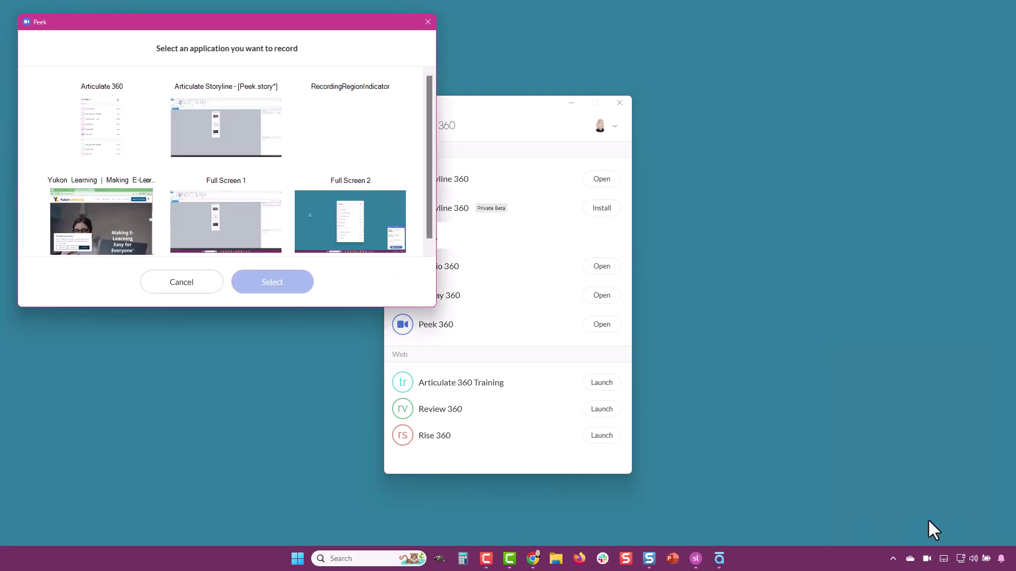
pyautogui.click(226, 221)
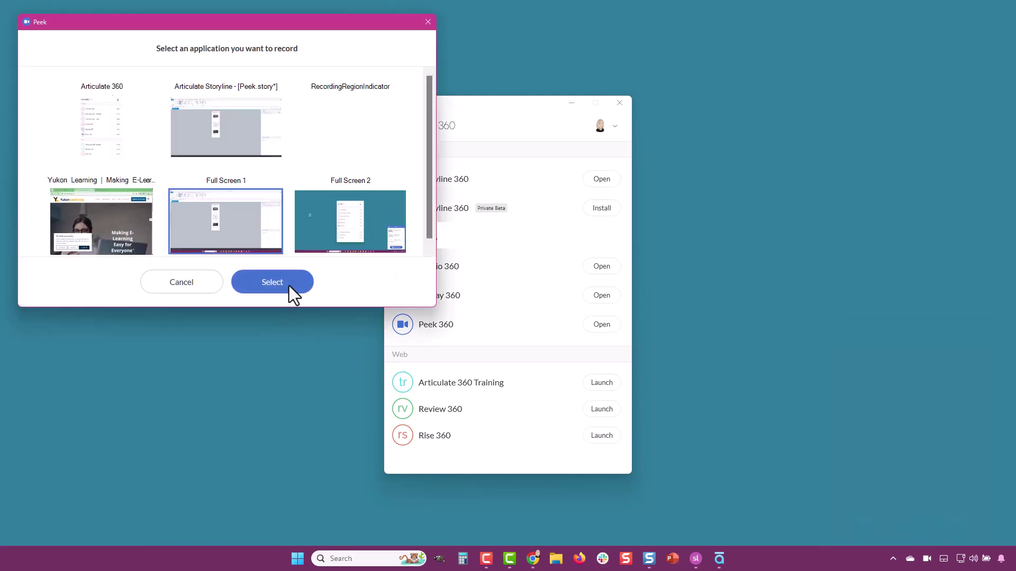
pyautogui.click(272, 282)
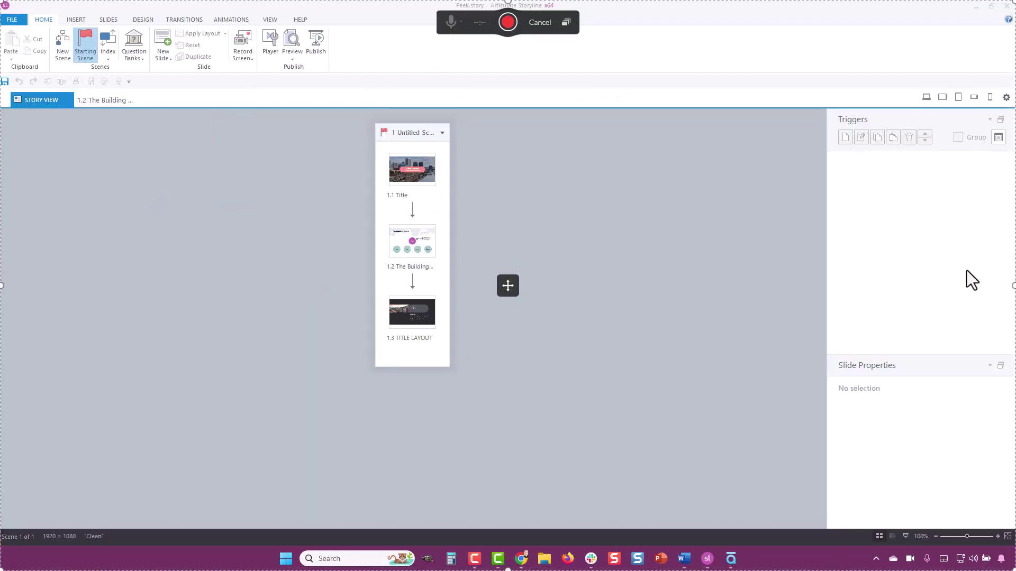
# Resize the capture frame to about 1,439 x 678 over Storyline's story view
pyautogui.moveTo(508, 1); pyautogui.dragTo(513, 109)
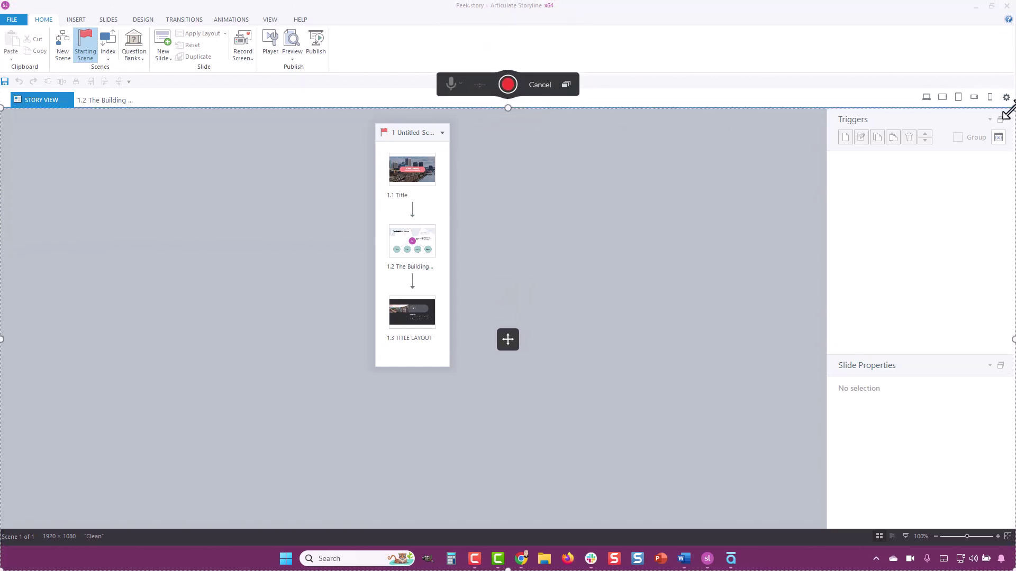
pyautogui.moveTo(1012, 109); pyautogui.dragTo(760, 214)
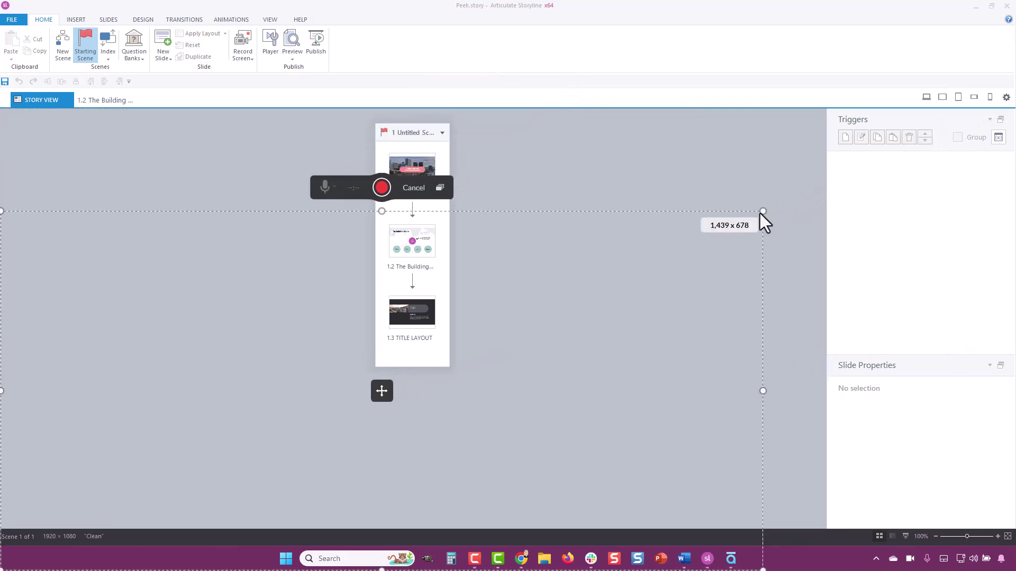
pyautogui.moveTo(382, 391); pyautogui.dragTo(505, 249)
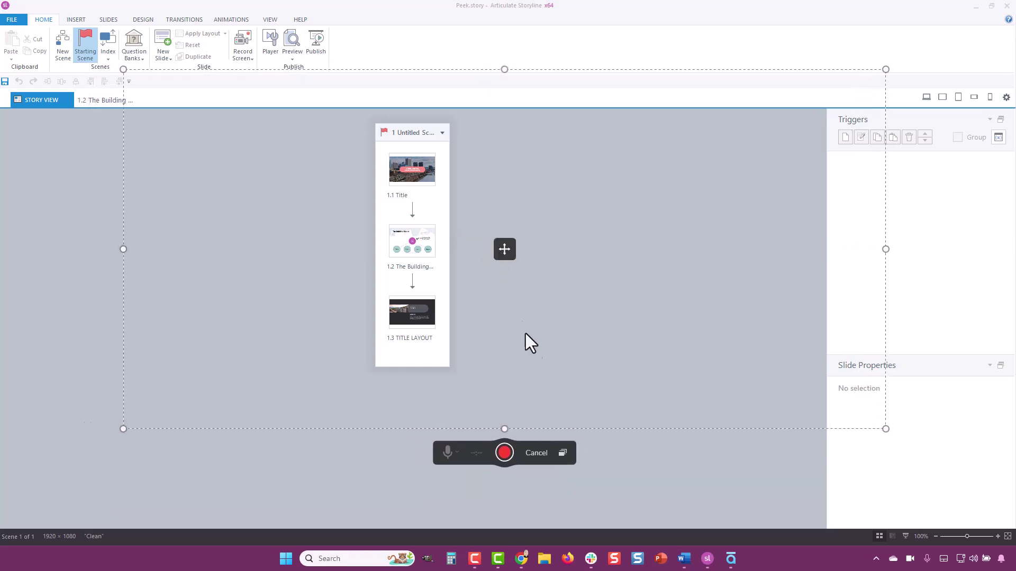
# Switch the recording source to Full Screen 2 and bring up the microphone list
pyautogui.click(563, 453)
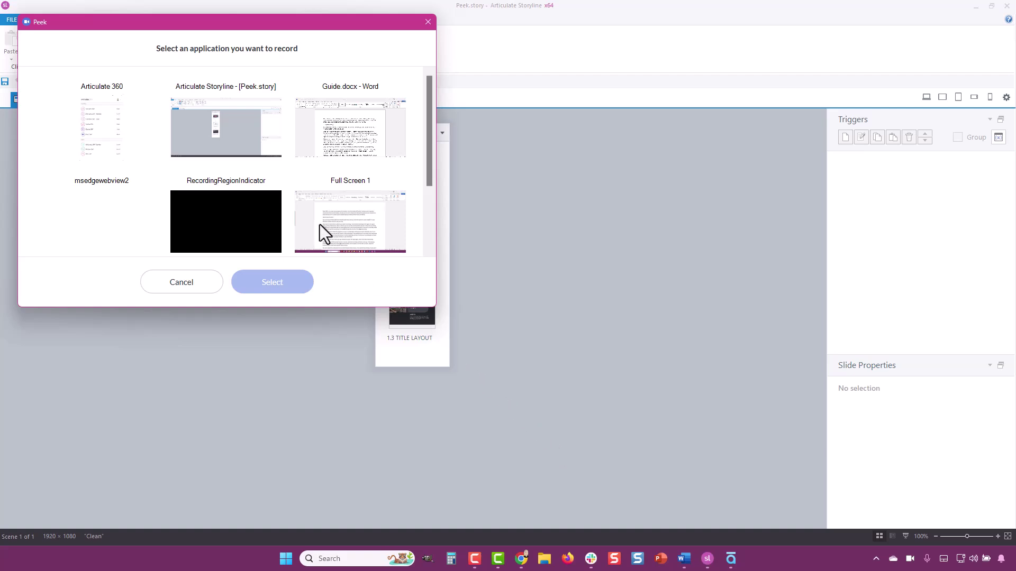
pyautogui.scroll(-2, 319, 224)
pyautogui.click(141, 236)
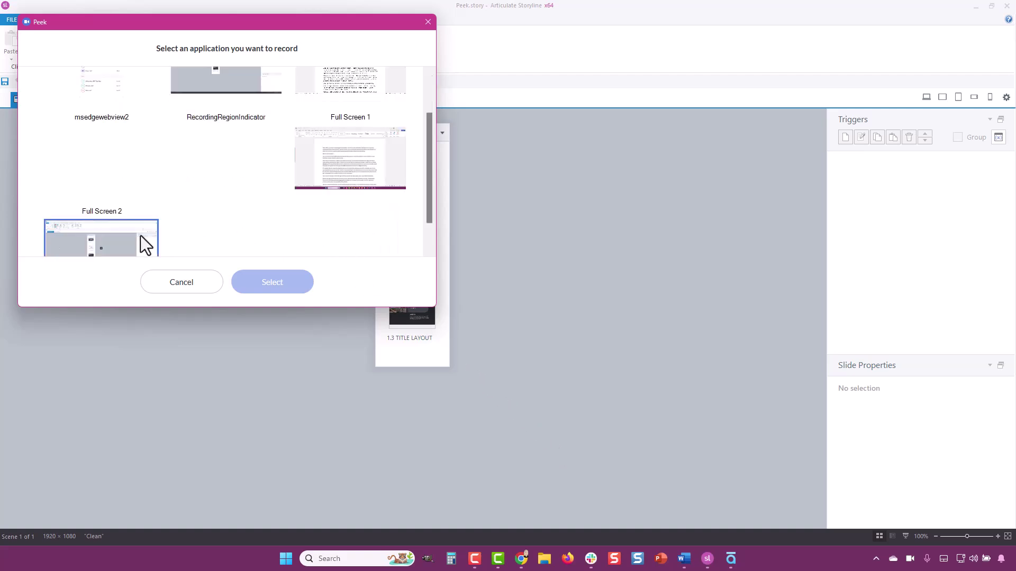
pyautogui.click(256, 284)
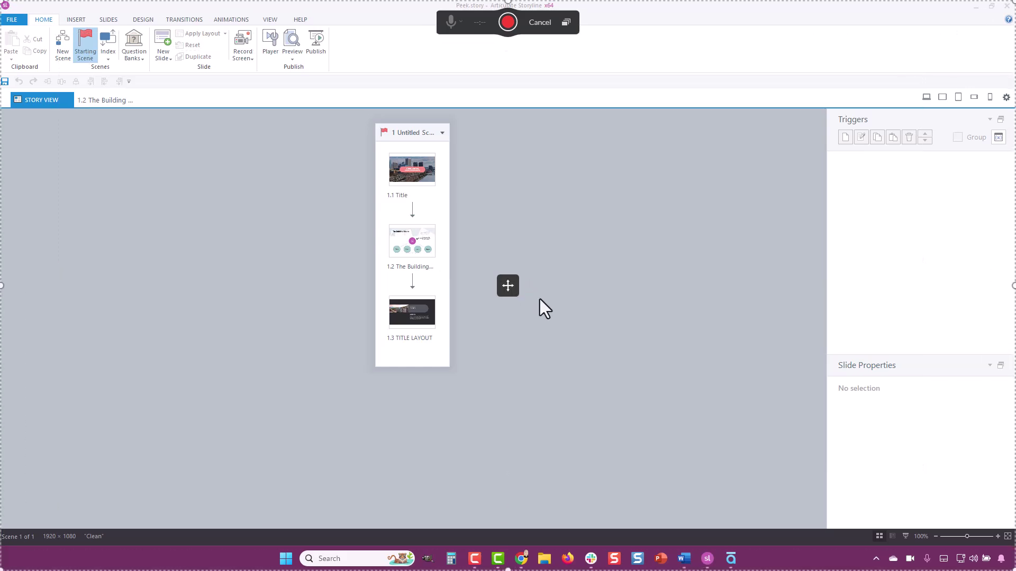
pyautogui.click(461, 22)
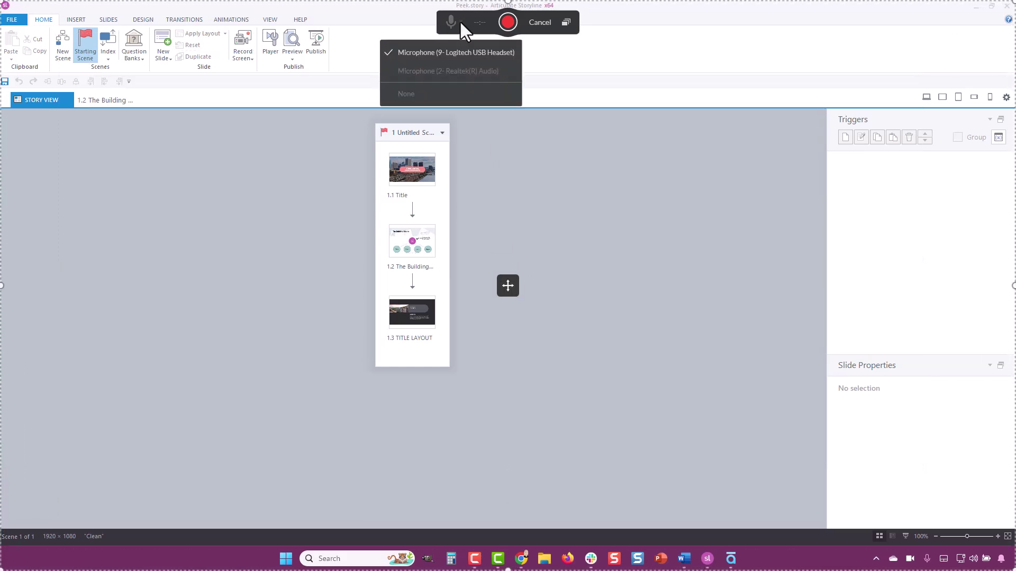
# Dismiss the microphone list and begin recording the Storyline screen
pyautogui.click(484, 51)
pyautogui.click(507, 24)
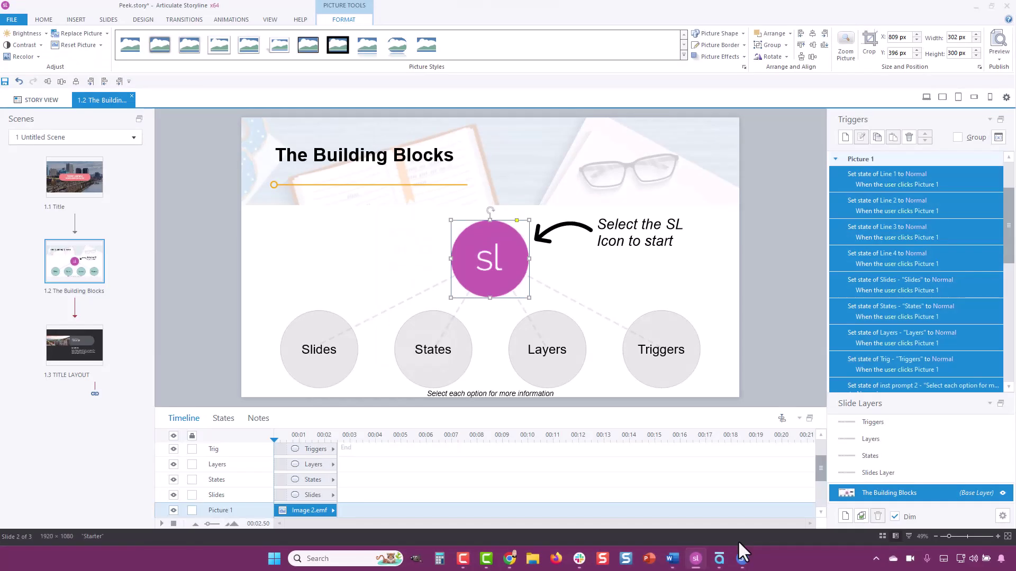
# Stop and preview the recording, name it 'Storyline interaction', and upload it
pyautogui.click(741, 559)
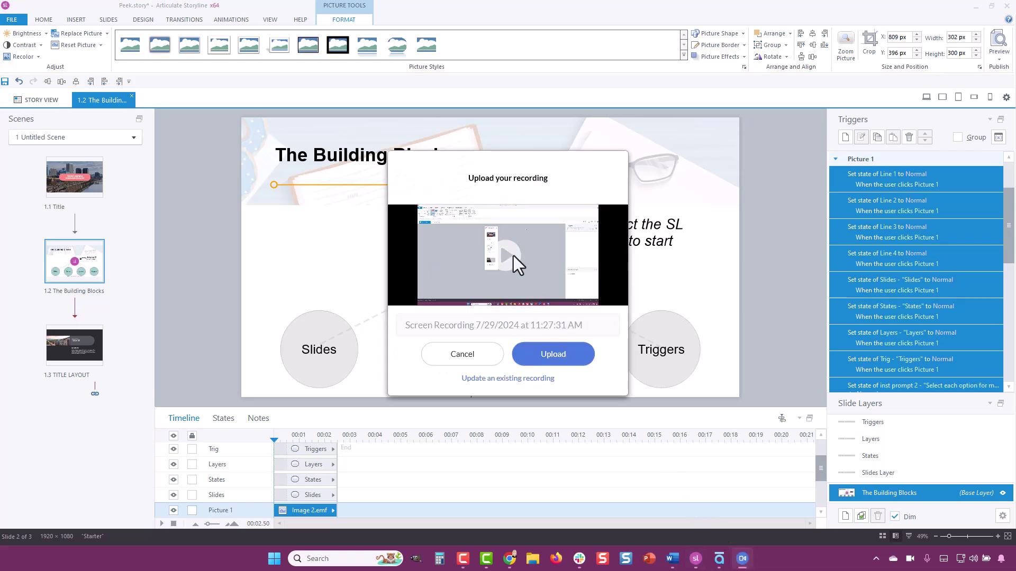
pyautogui.click(511, 257)
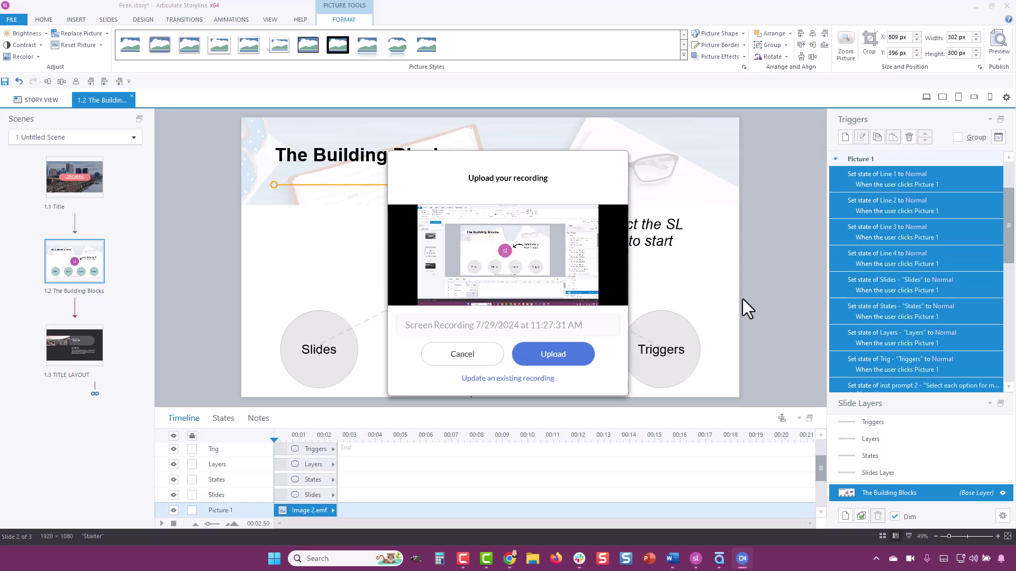
pyautogui.click(585, 324)
pyautogui.write('Sto')
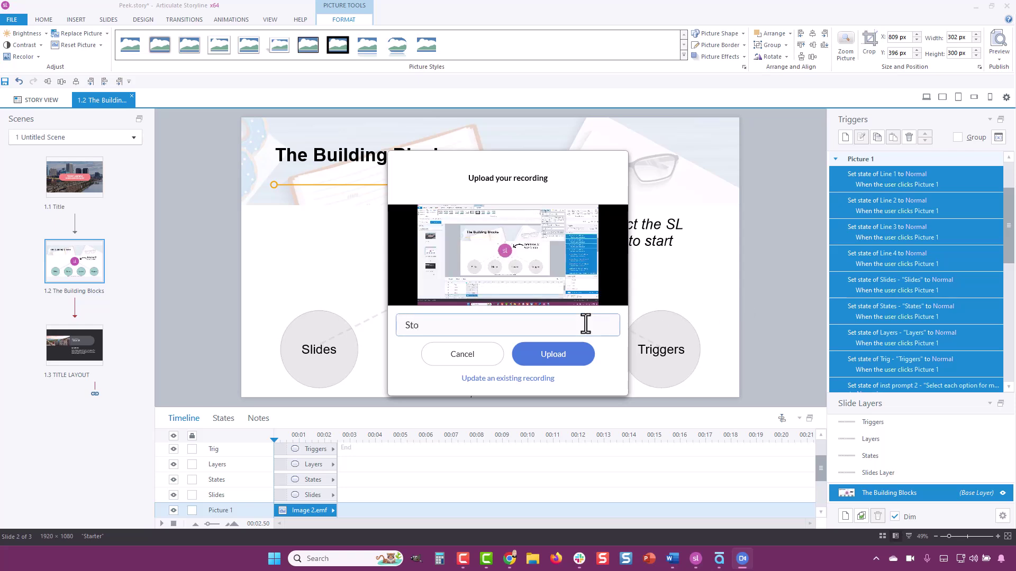
pyautogui.write('rylin')
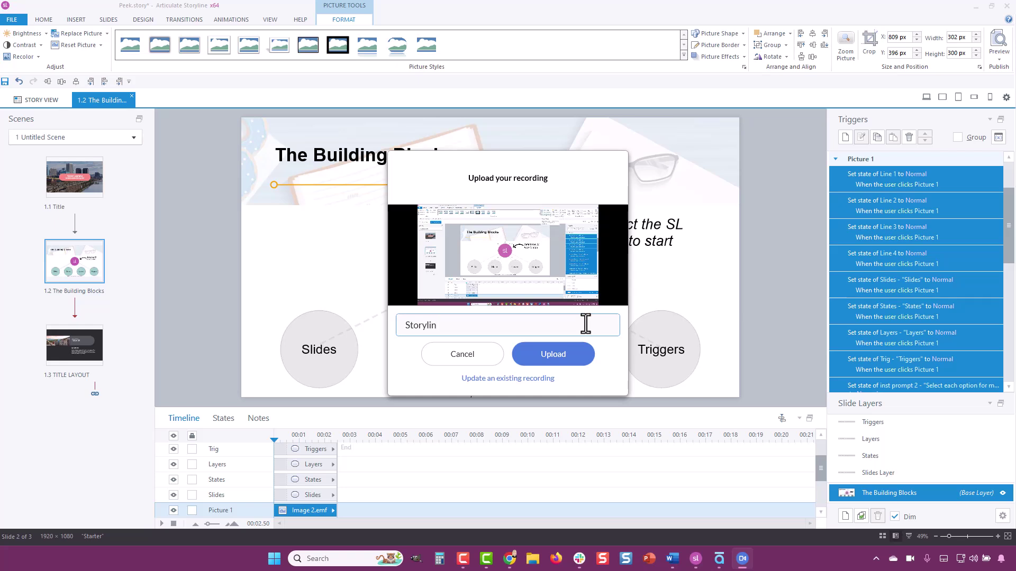
pyautogui.write('e interaction')
pyautogui.click(570, 354)
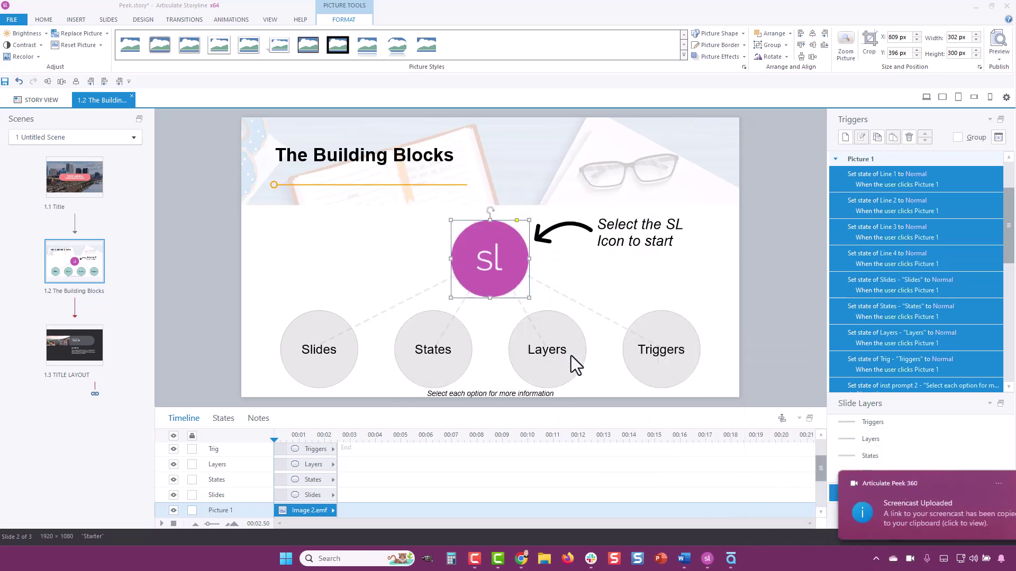
# View the Storyline interaction recording on Articulate 360 from Peek's recordings list
pyautogui.click(993, 484)
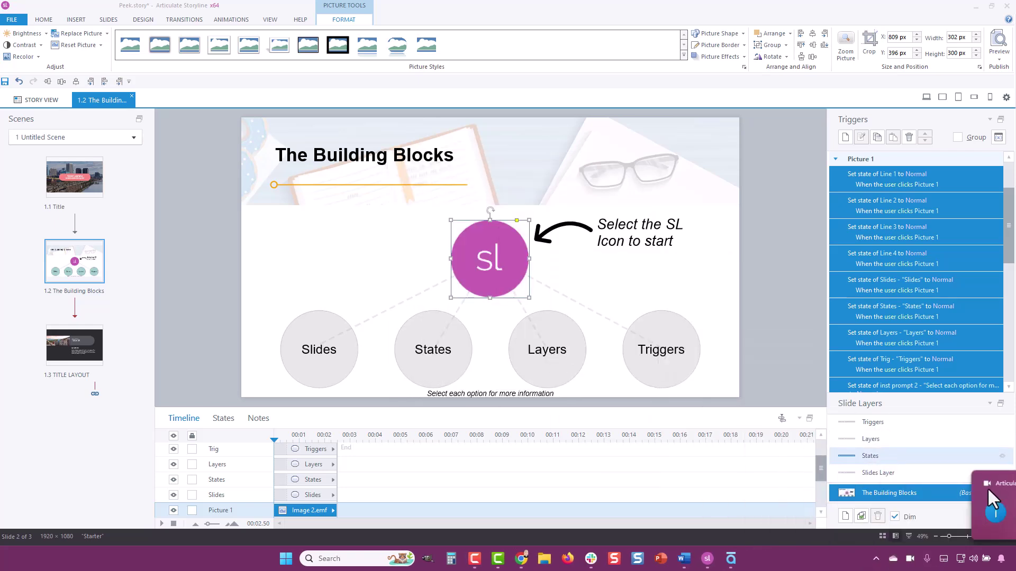
pyautogui.click(910, 559)
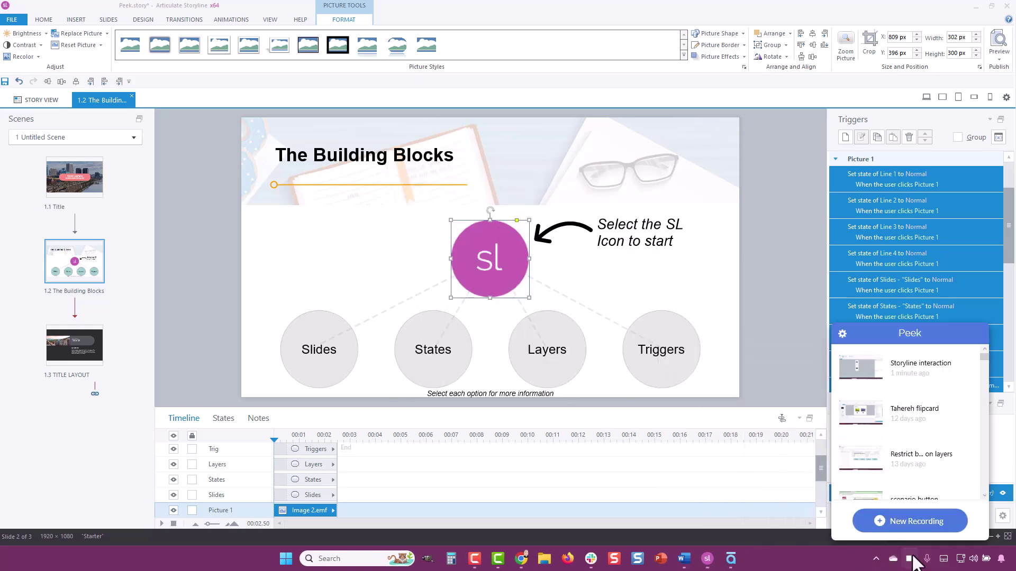
pyautogui.click(967, 366)
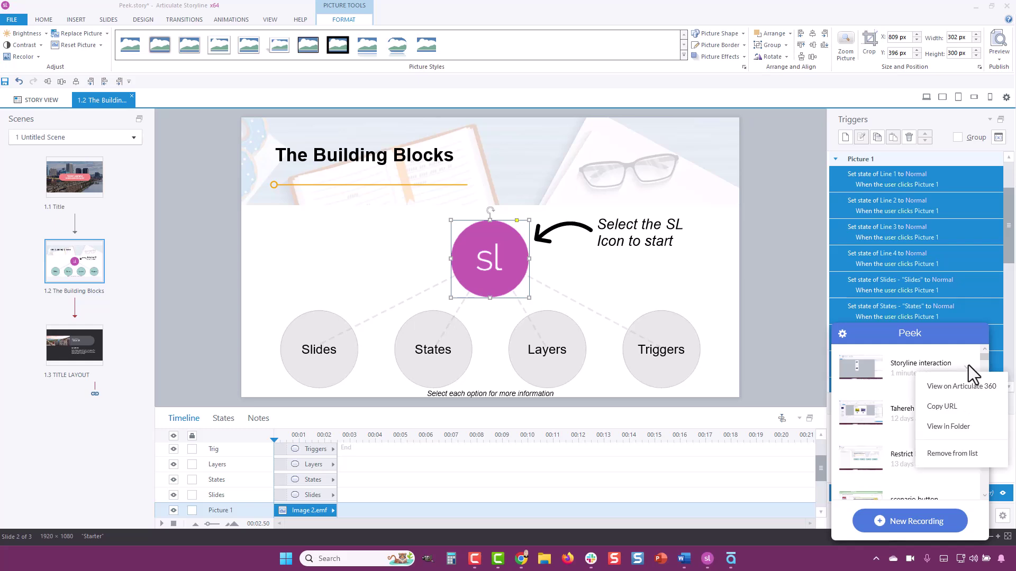
pyautogui.click(967, 390)
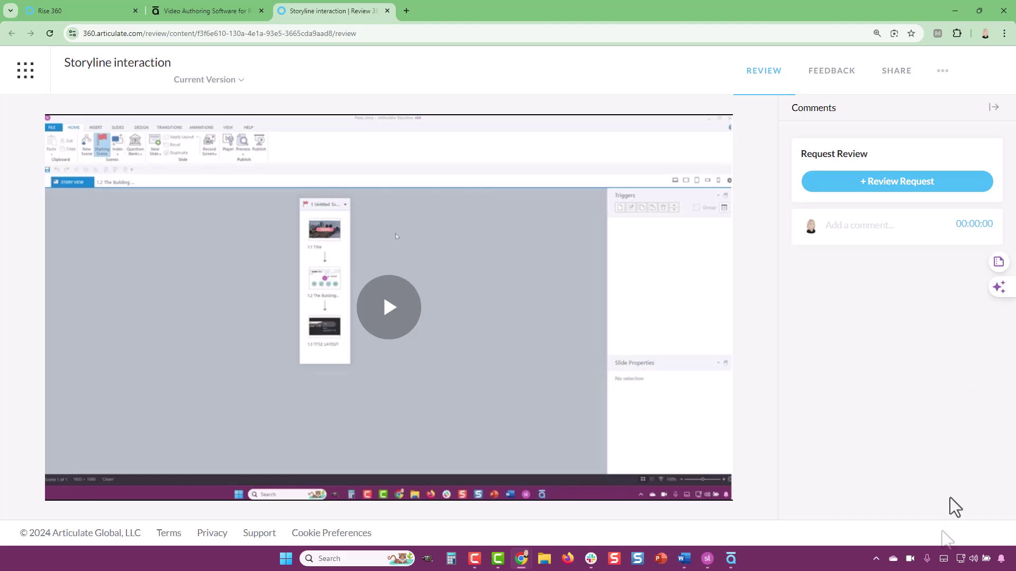
# Copy the Storyline interaction recording's review URL from the Peek panel
pyautogui.click(914, 560)
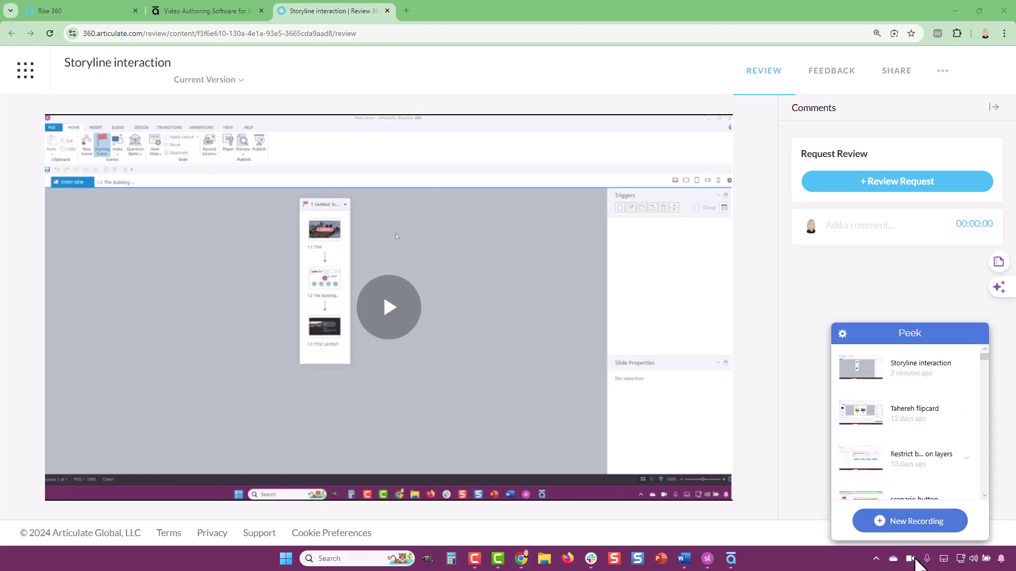
pyautogui.click(969, 369)
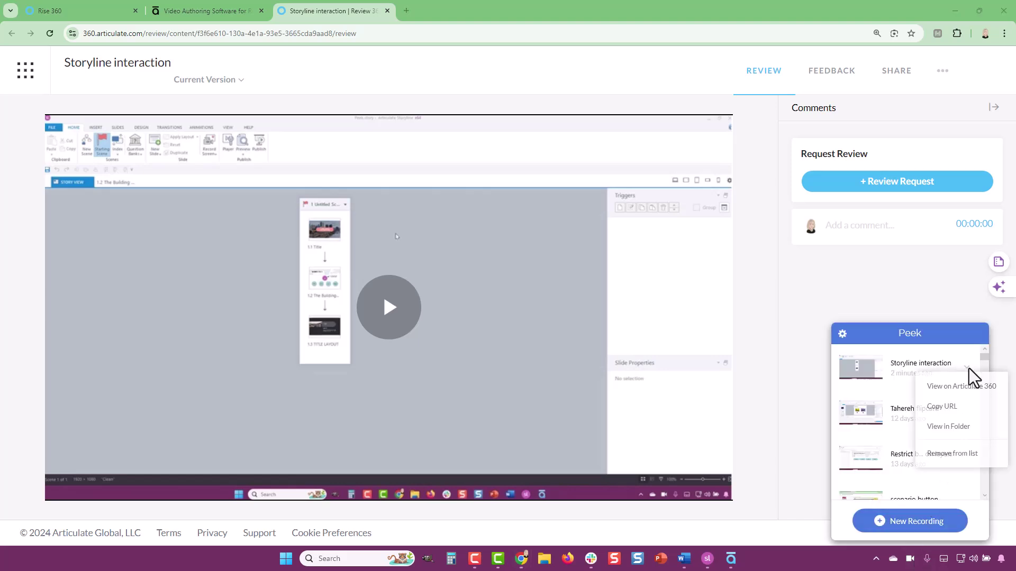
pyautogui.click(964, 408)
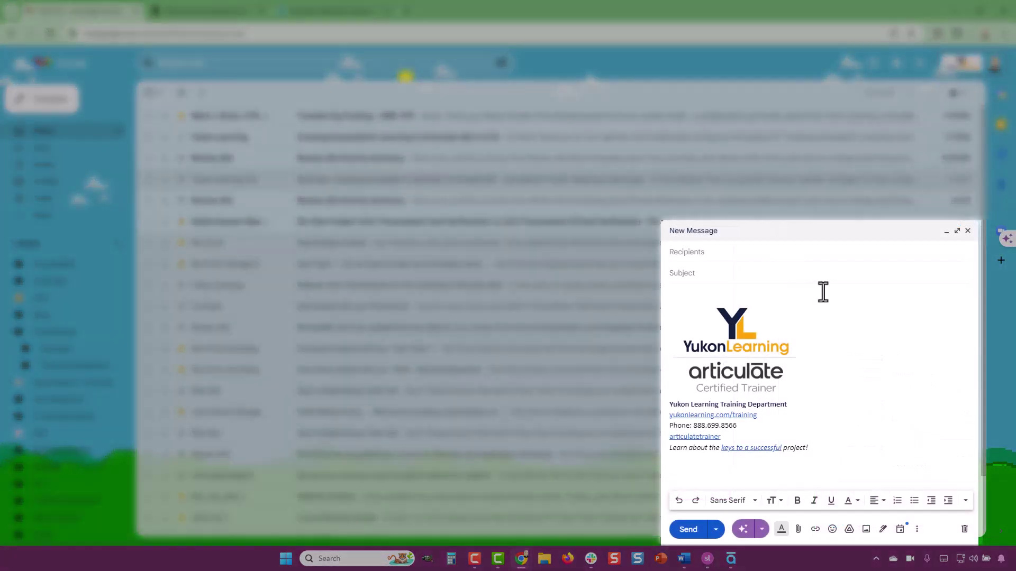
# Paste the Articulate 360 review link into the Gmail message body and add a line after it
pyautogui.hotkey('ctrl', 'v')
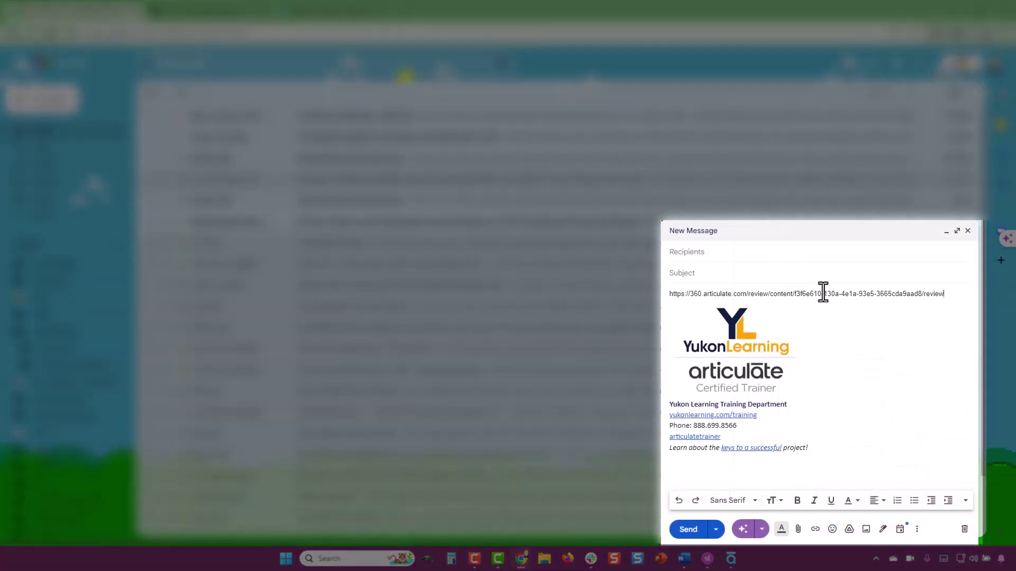
pyautogui.press('Return')
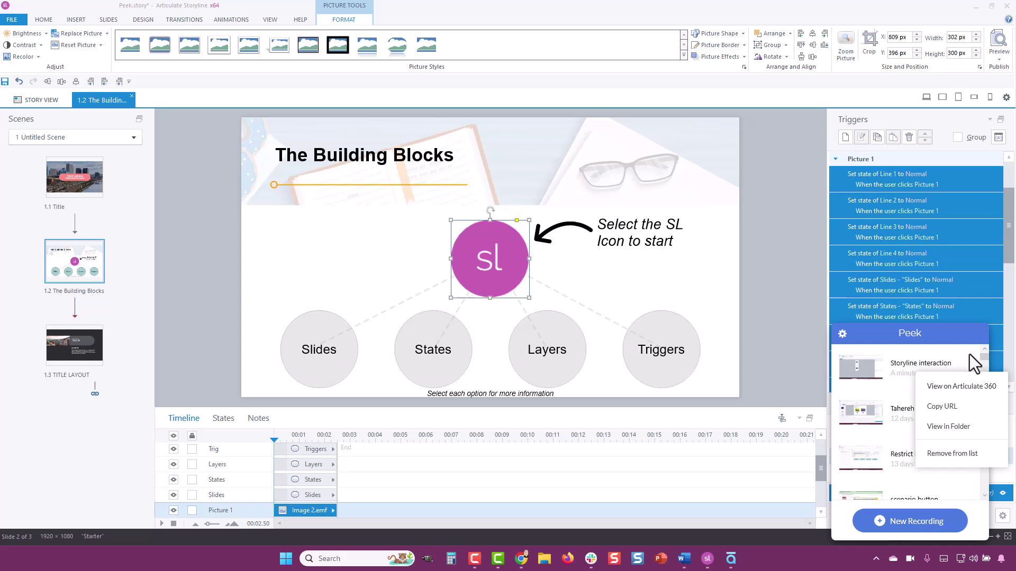
# Show the Storyline interaction.mp4 recording in its Peek folder in File Explorer
pyautogui.click(972, 426)
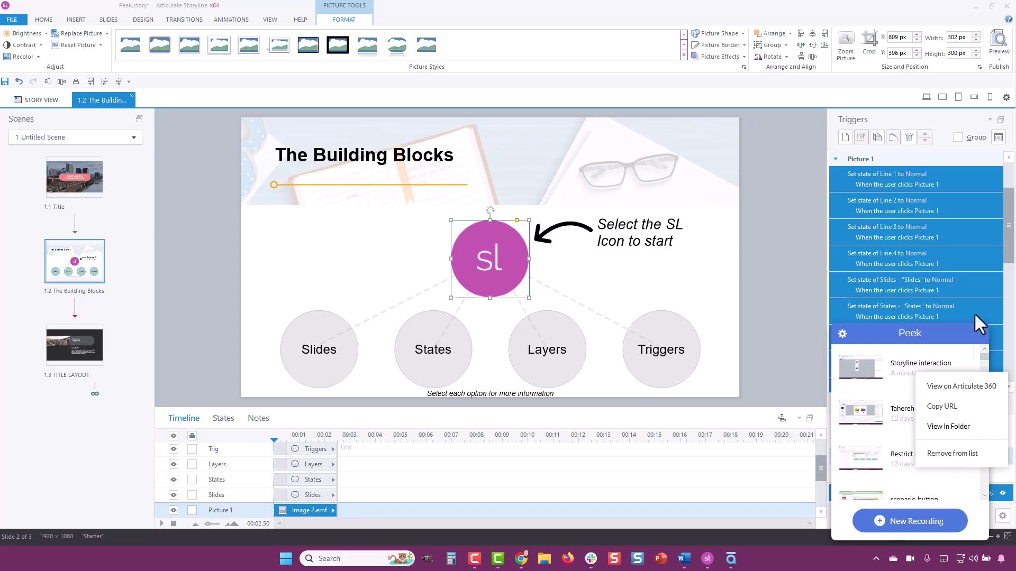